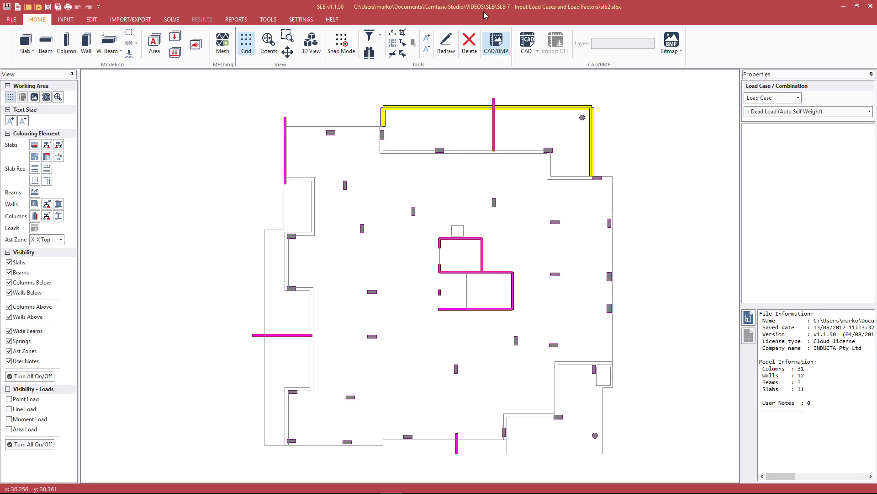
Step: Review the available load case counts in the system settings and leave the dialog without changes
click(301, 21)
click(204, 46)
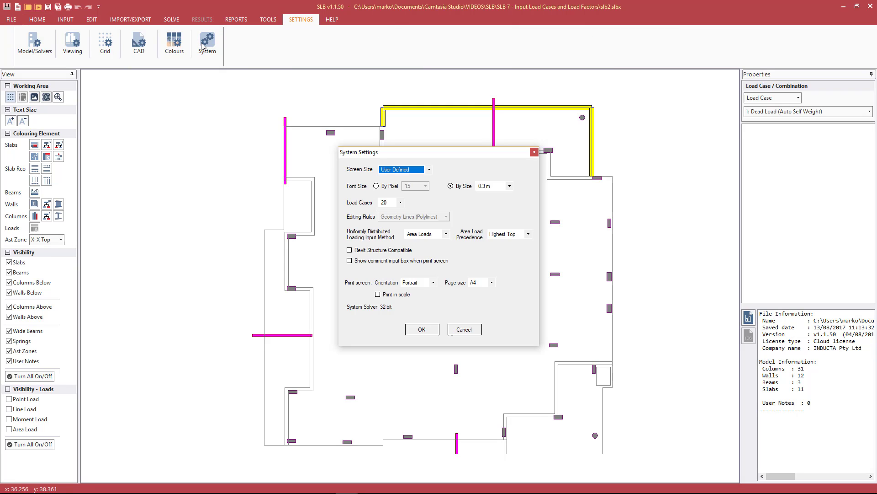
click(400, 204)
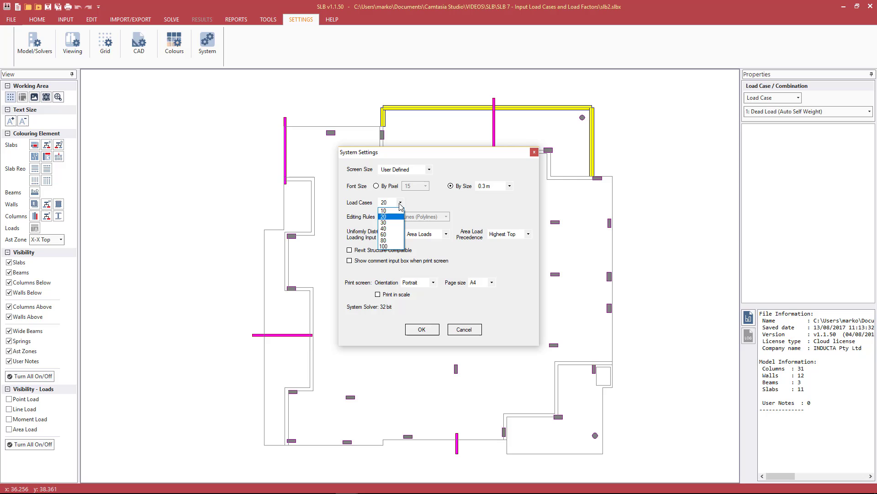
click(415, 203)
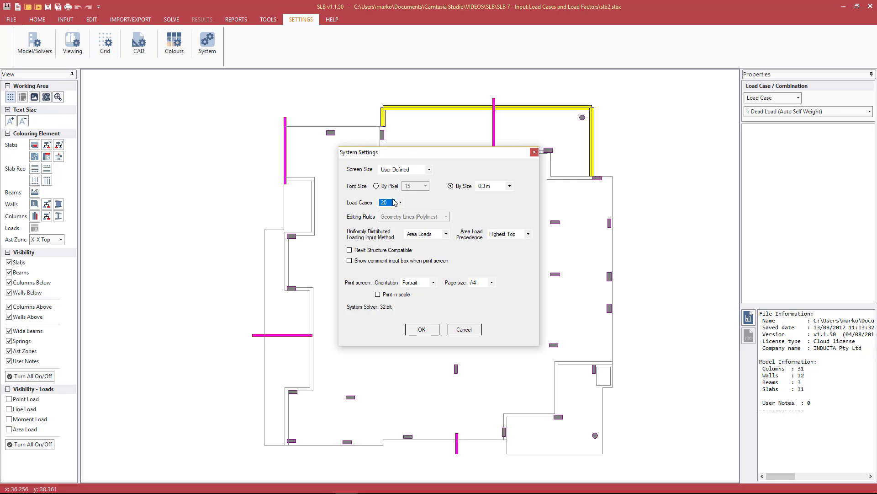
click(394, 202)
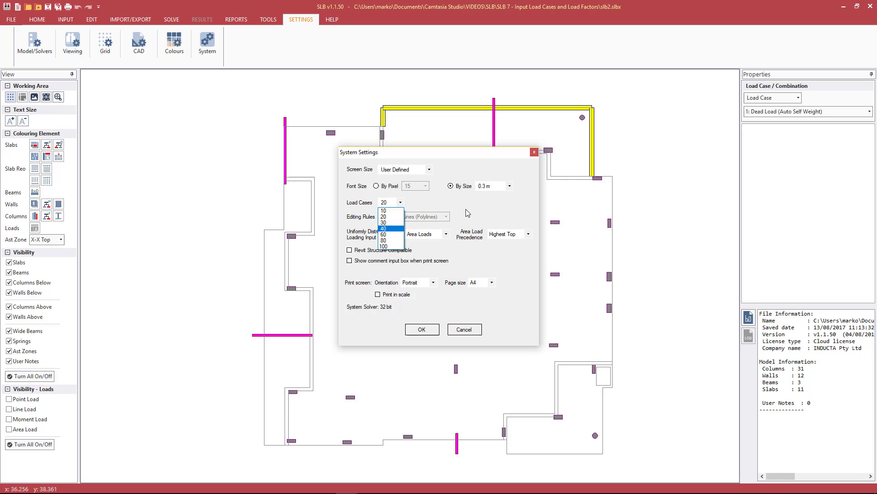
click(436, 197)
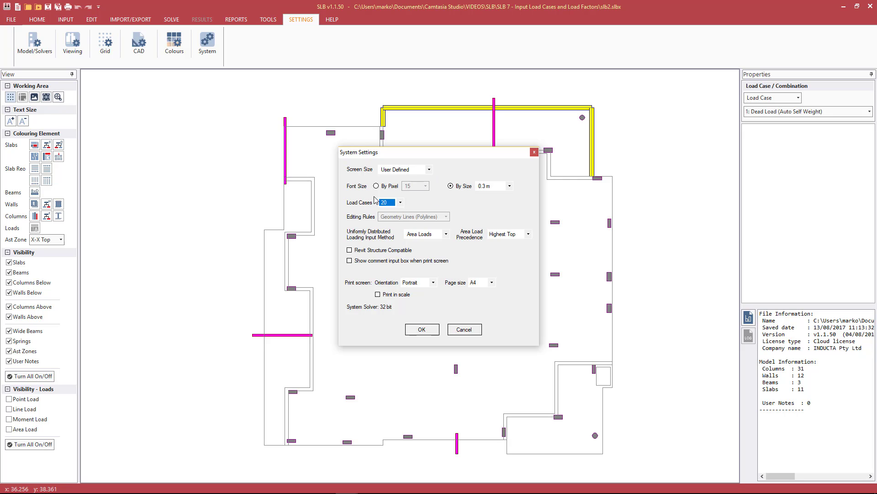
click(464, 329)
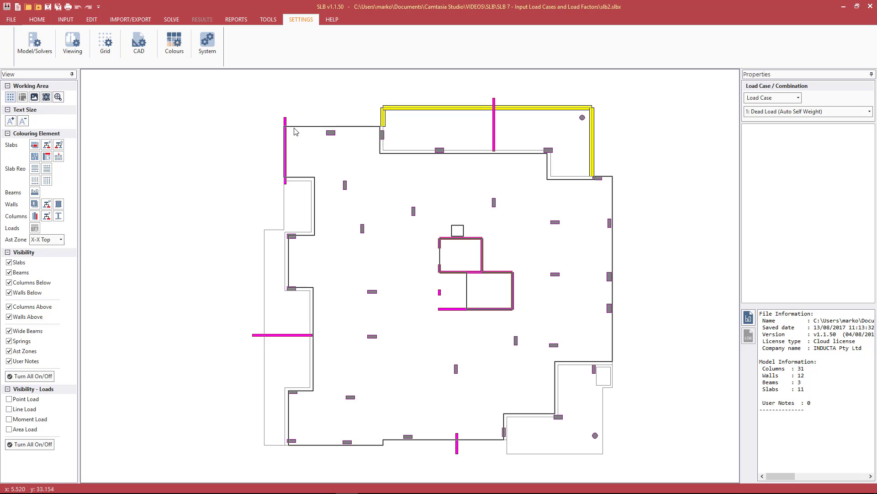
Step: Include the self-weight of walls and columns below in the reactions in the load case settings
click(65, 19)
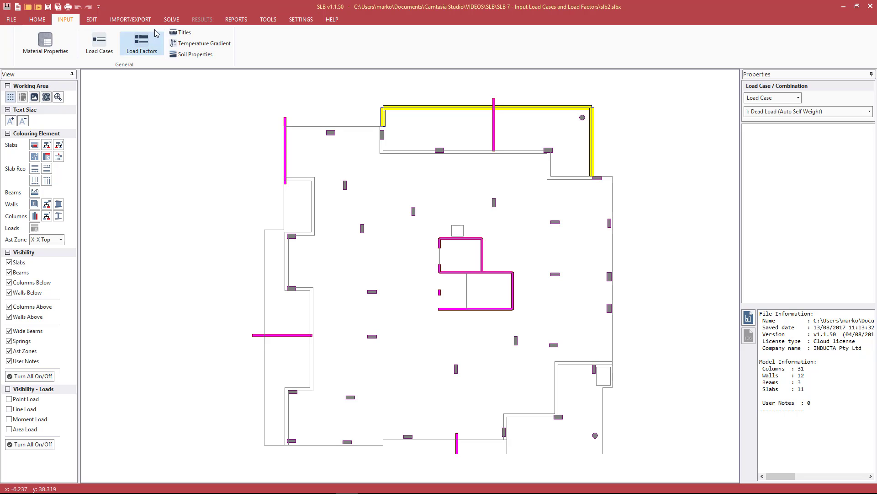
click(100, 42)
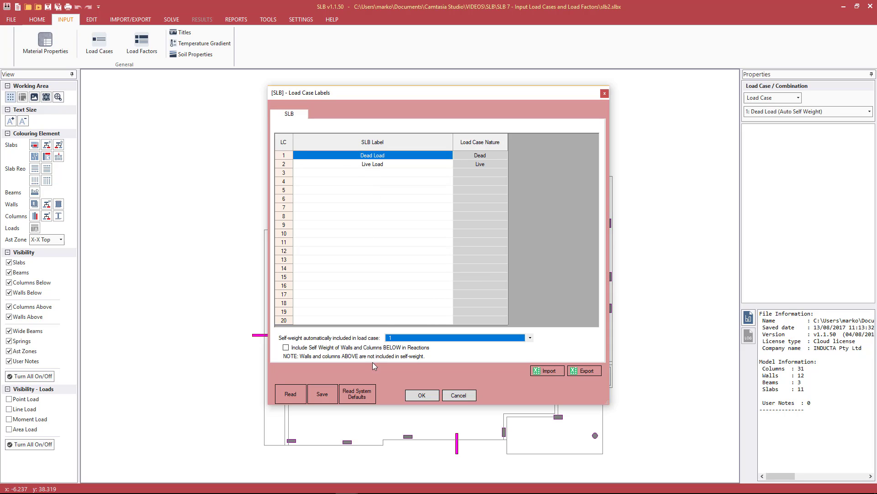
click(373, 155)
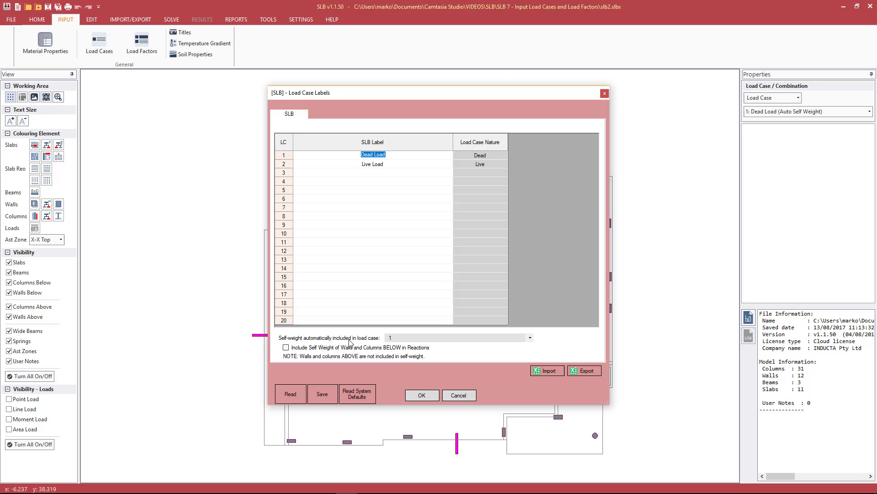
click(397, 337)
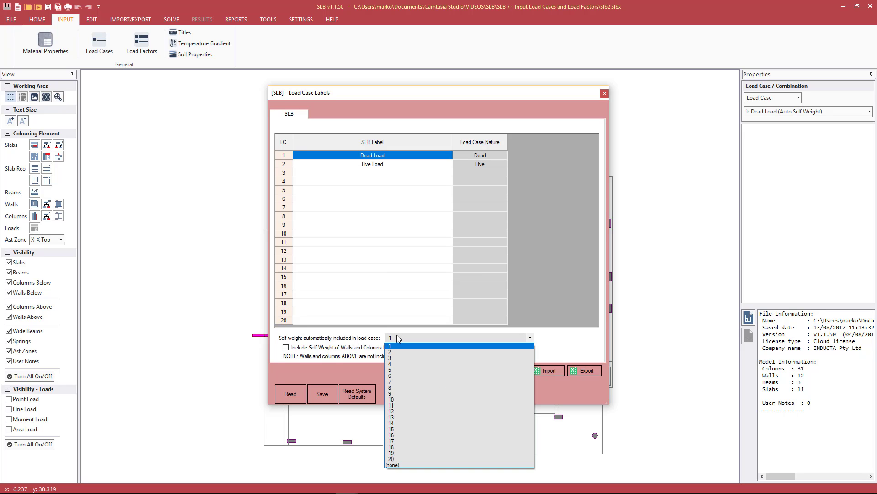
click(397, 338)
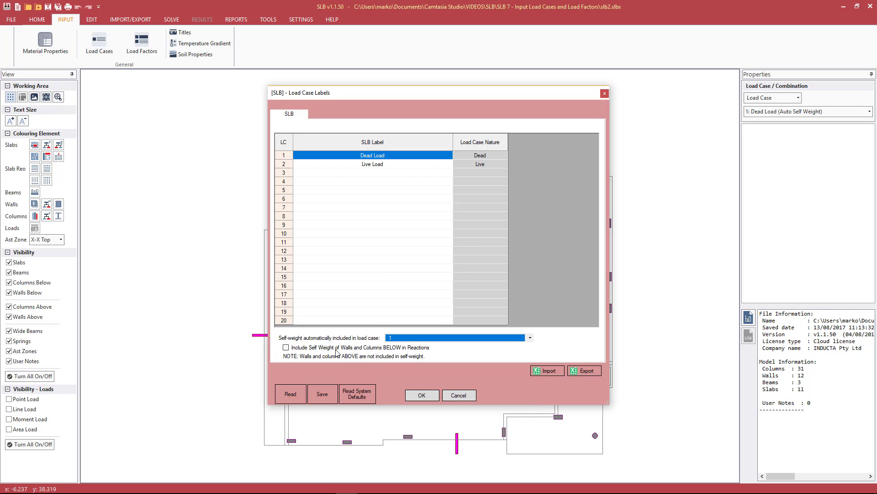
click(300, 348)
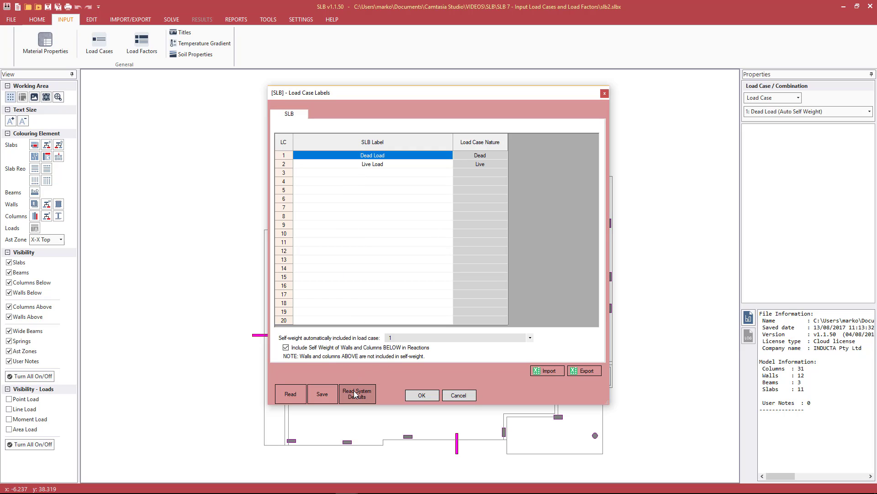
click(421, 395)
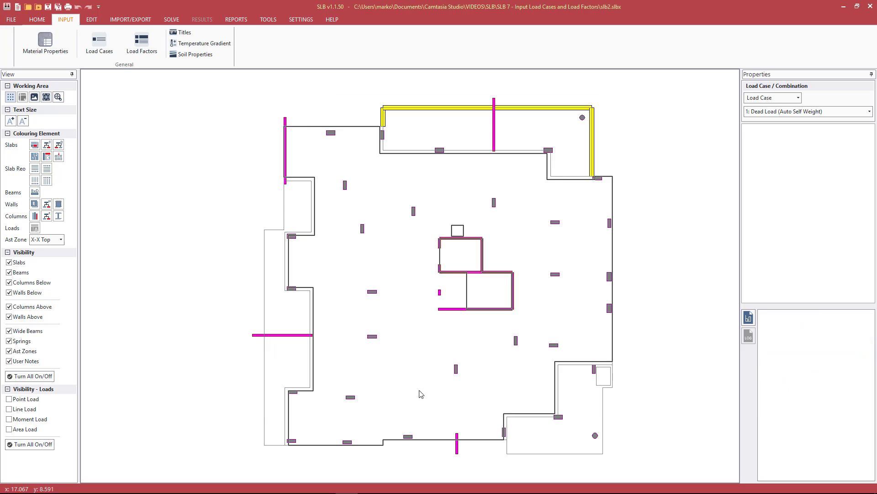
Step: Load the system defaults for the load combination labels and factors and accept them
click(143, 39)
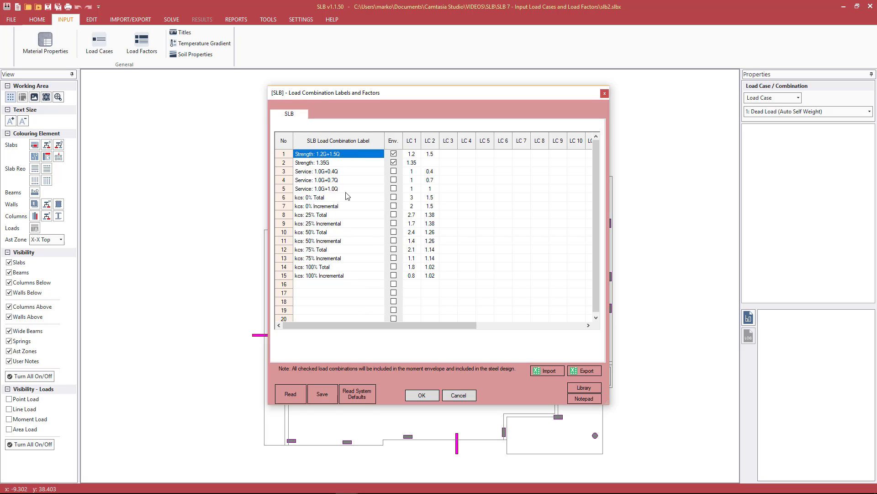
double_click(327, 163)
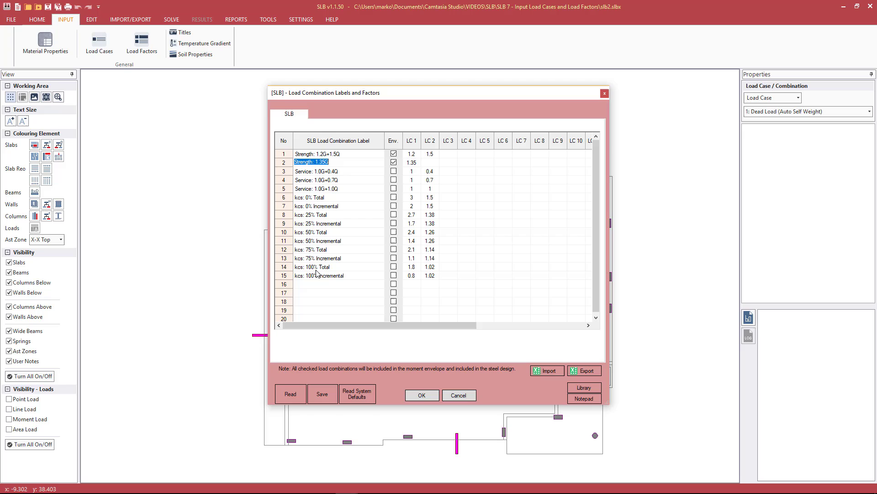
click(355, 393)
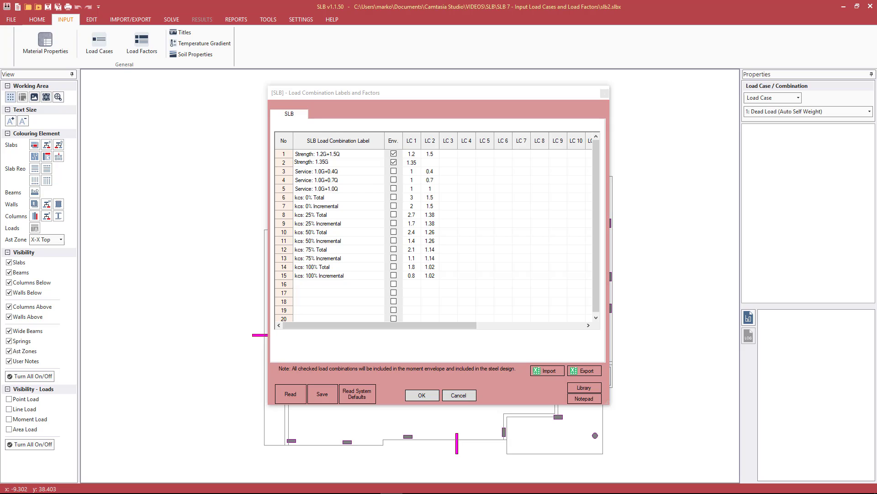
click(422, 395)
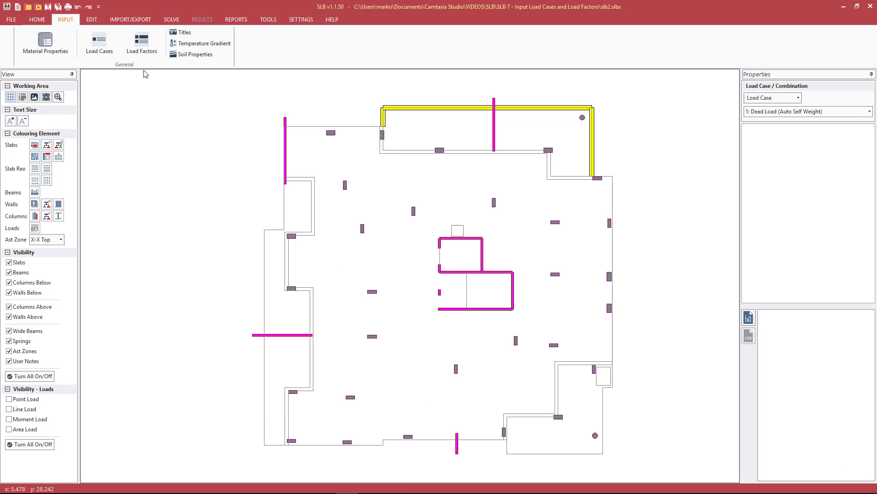
Step: Label load cases 1 to 3 as SW, SDL and LL
click(109, 50)
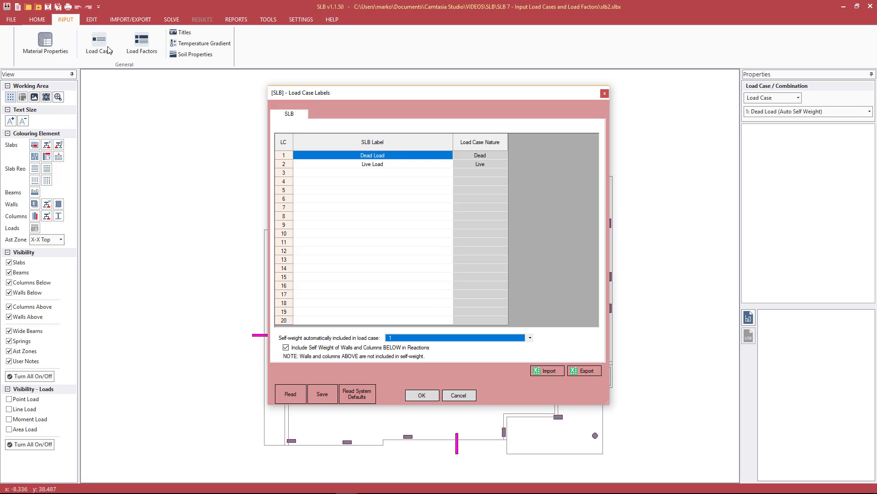
click(372, 156)
key(Delete)
key(Down)
key(Delete)
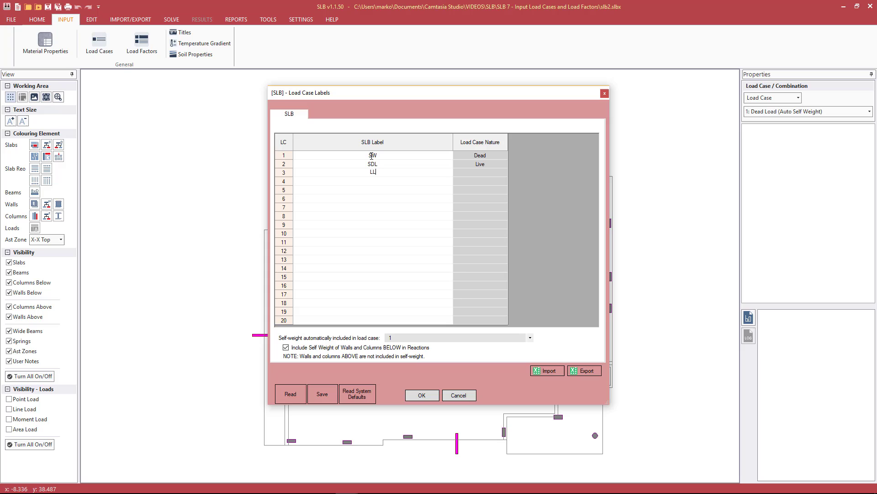
Step: Set the load case nature to Dead for SDL and Live for LL, and accept the load cases
click(476, 165)
click(476, 164)
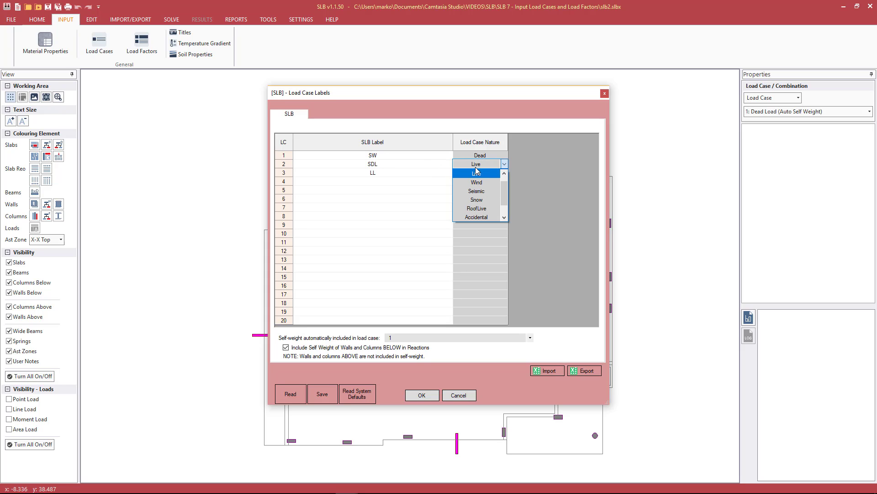
scroll(476, 178, up, 1)
click(477, 176)
click(479, 172)
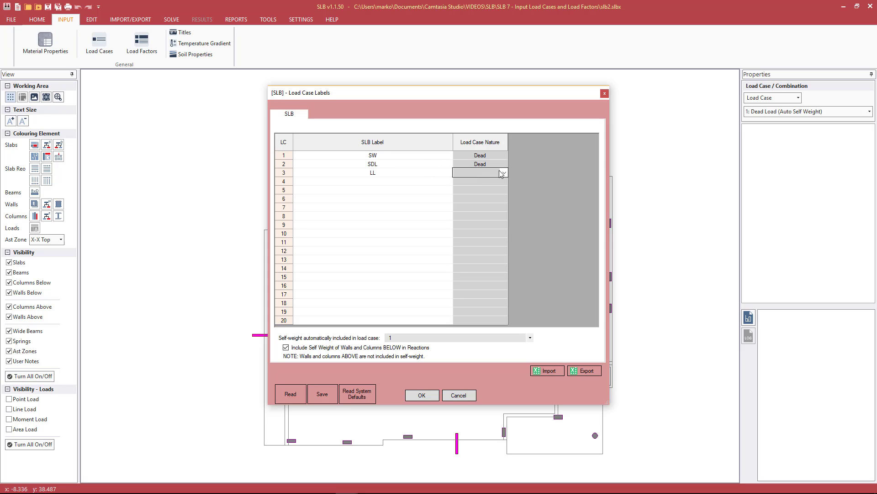
click(480, 173)
click(480, 191)
click(420, 396)
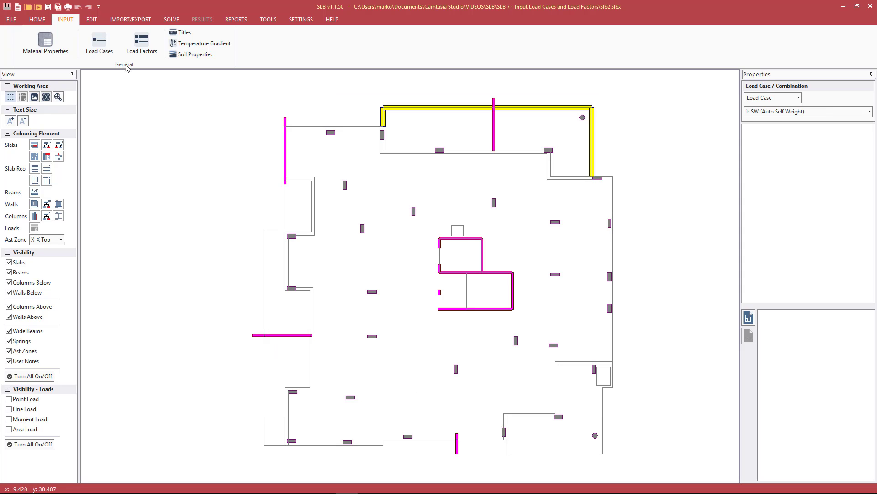
Step: Export the load case labels to LoadCasesSLB.xlsx in the C: drive's folder 1, overwriting the existing file
click(104, 50)
drag(411, 89, 396, 79)
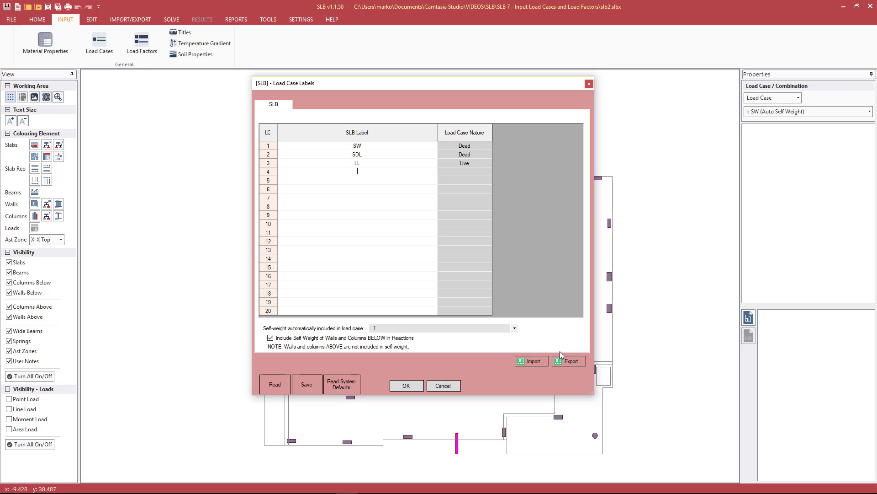
click(569, 361)
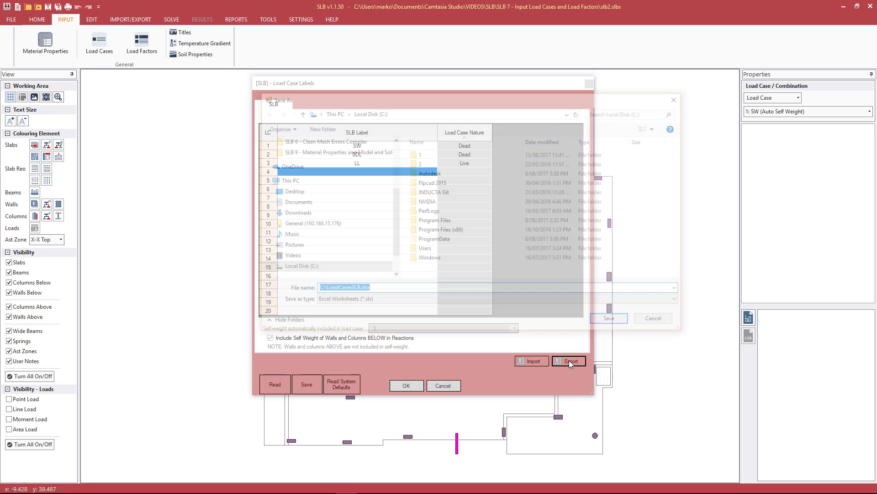
double_click(417, 154)
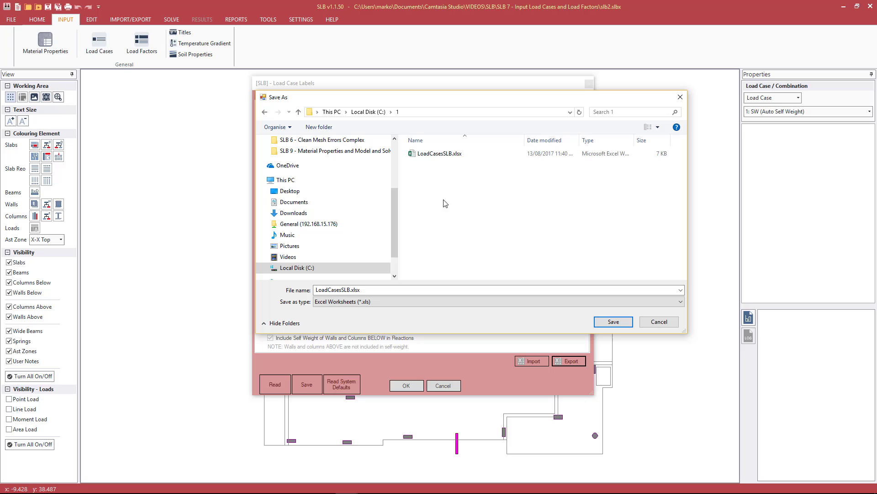
click(614, 322)
click(465, 254)
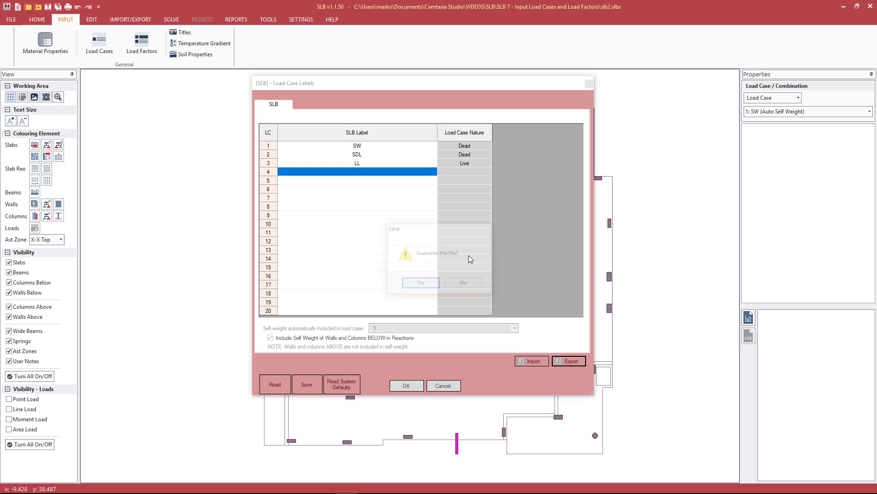
click(421, 284)
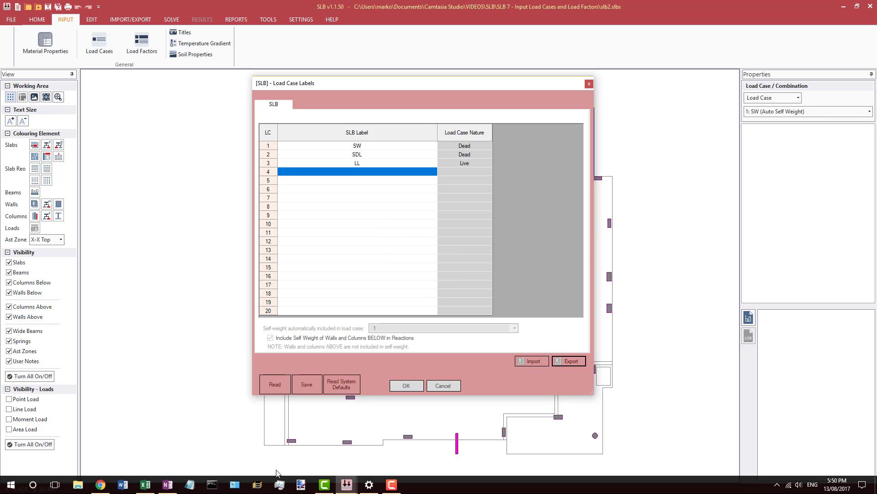
Step: Switch to Excel to examine the exported load case labels and natures, and close the workbook
click(145, 485)
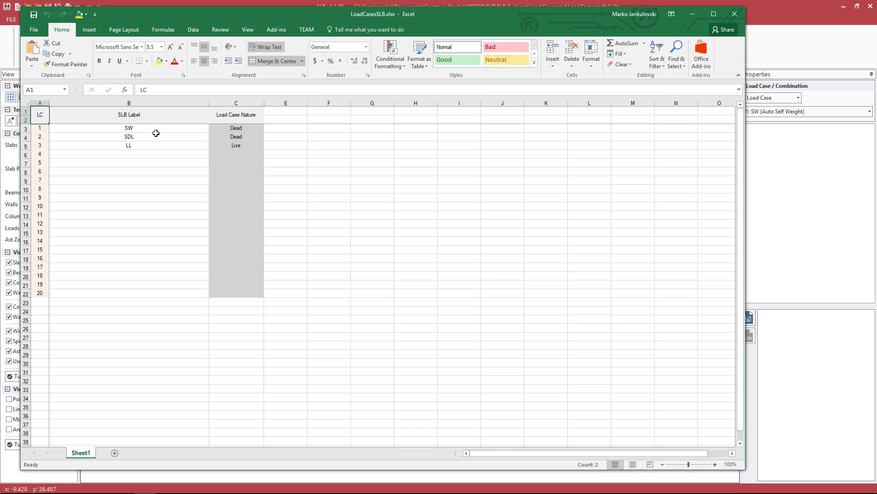
drag(294, 15, 324, 16)
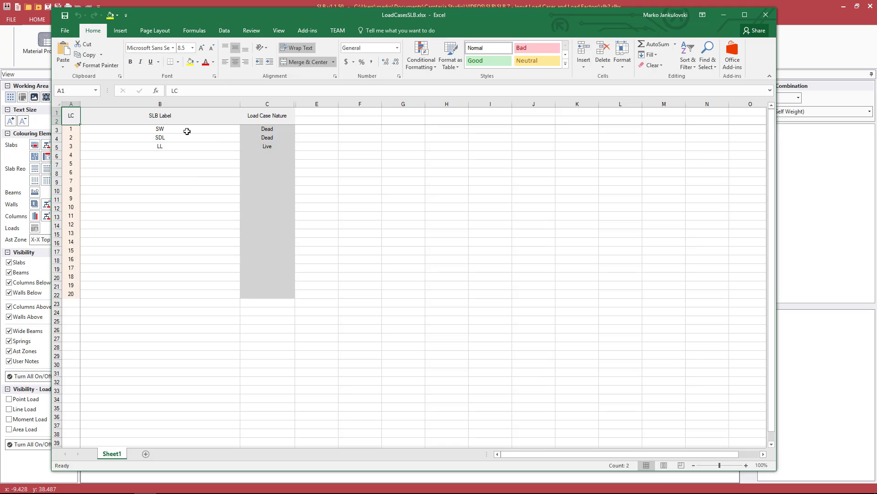
click(765, 14)
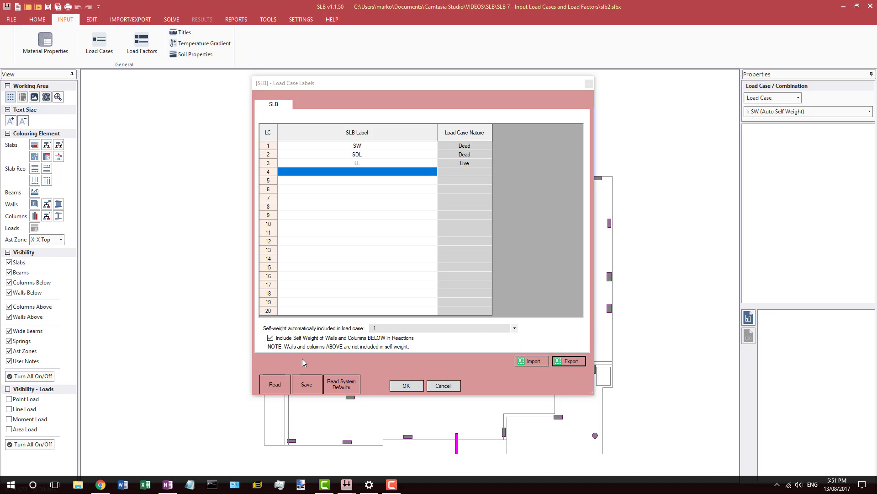
Step: Save the current load case labels as the default data file lcaselabels_SLB.1st in folder 1 and accept the load case dialog
click(307, 384)
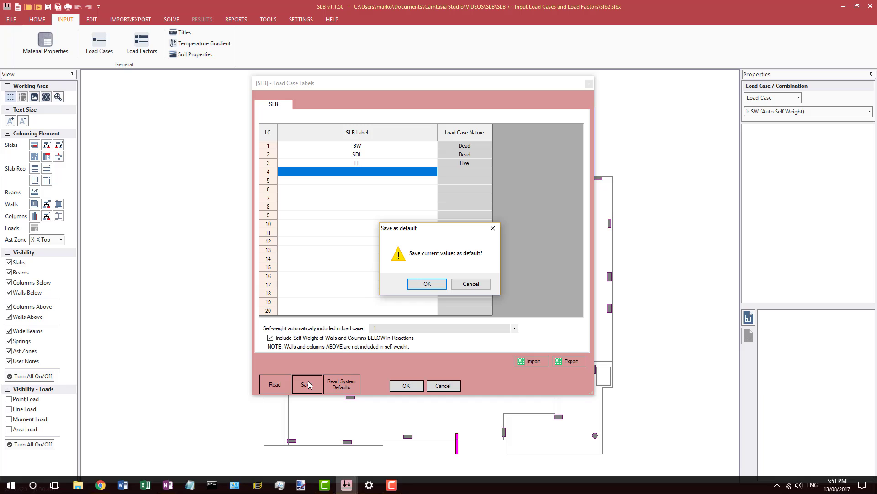
click(427, 285)
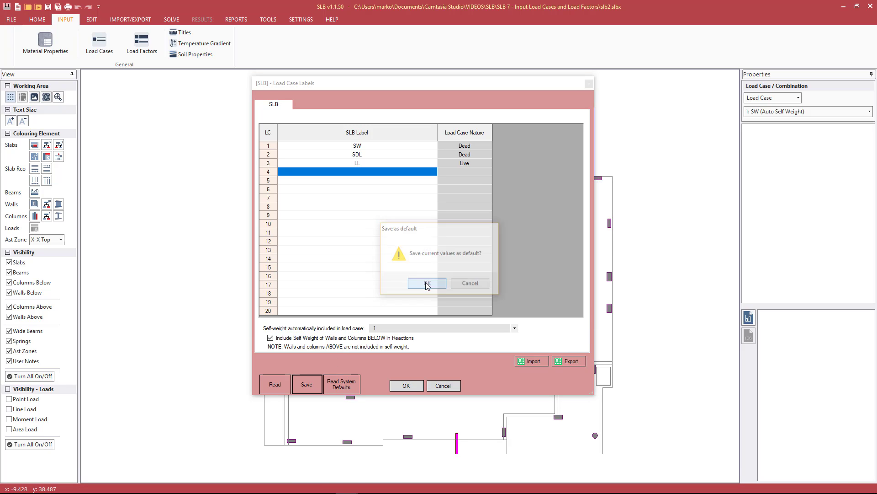
scroll(297, 197, up, 5)
click(283, 212)
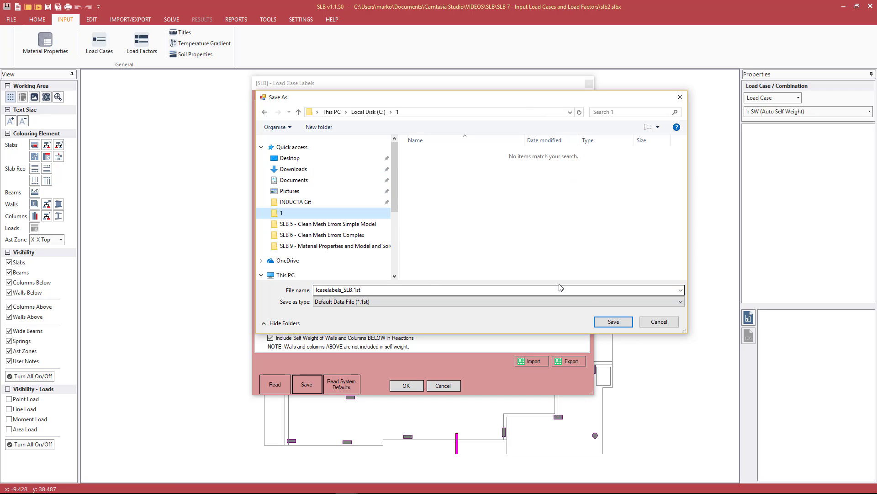
click(614, 321)
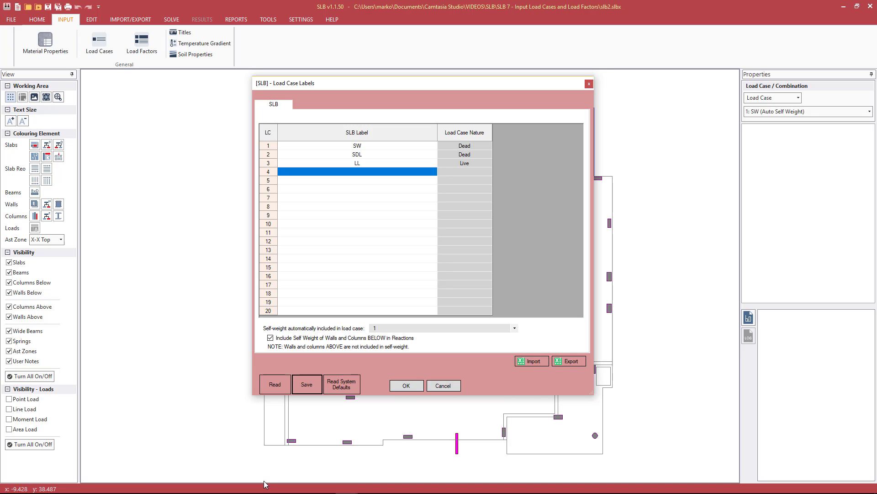
click(407, 386)
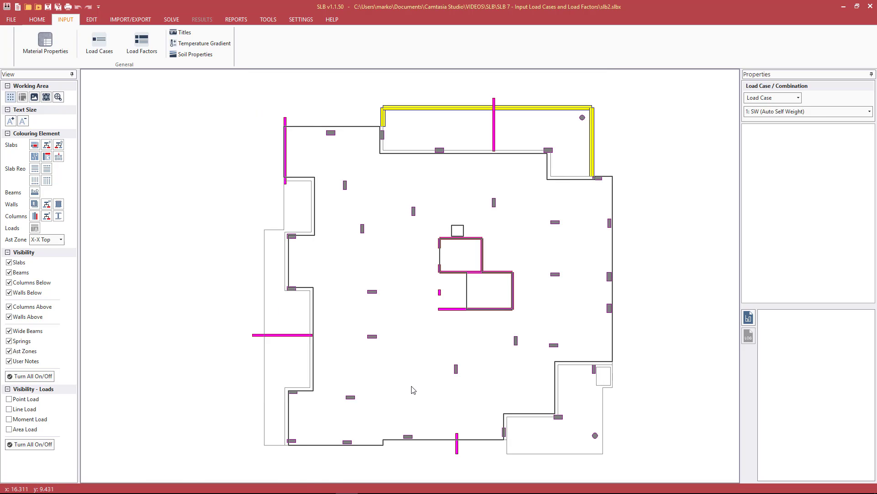
Step: Open the load combination factors and copy the LC 2 factors of the 15 combinations into the LC 3 column
click(136, 44)
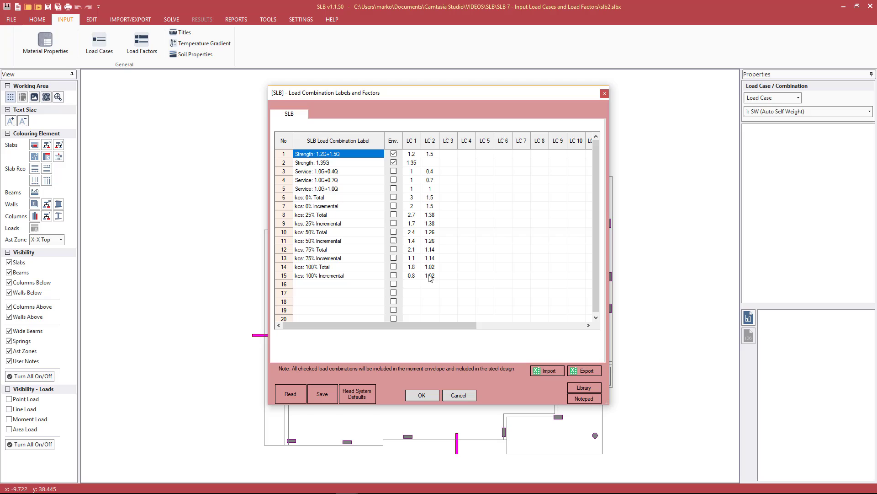
click(412, 154)
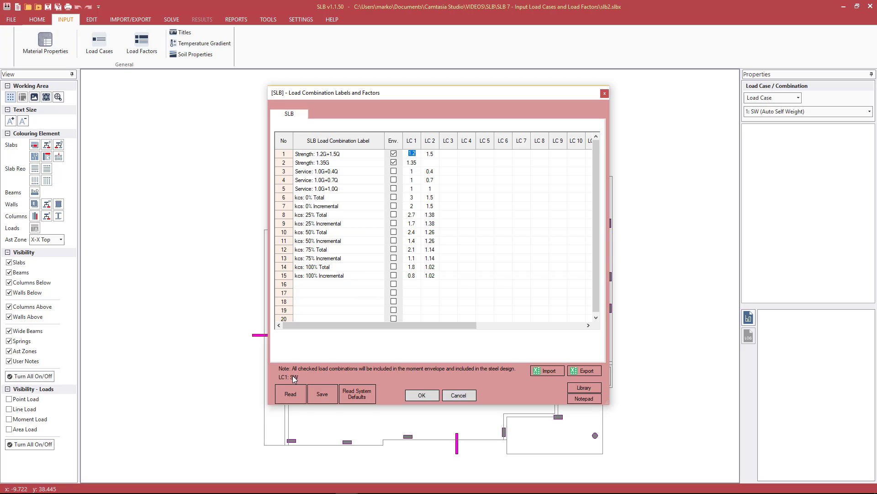
click(430, 154)
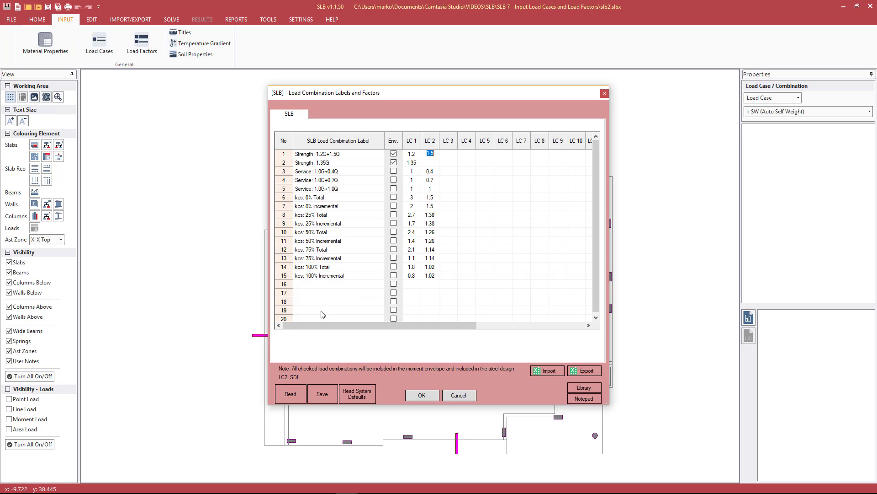
click(445, 153)
click(431, 153)
click(431, 153)
click(450, 152)
click(449, 173)
click(437, 232)
Step: Clear the LC 2 factors for load combinations 1 to 15
click(437, 155)
key(Delete)
key(Down)
key(Delete)
key(Down)
key(Delete)
key(Down)
key(Delete)
key(Down)
key(Delete)
key(Down)
key(Delete)
key(Down)
key(Delete)
key(Down)
key(Delete)
key(Down)
key(Delete)
key(Down)
key(Delete)
key(Down)
key(Delete)
key(Down)
key(Delete)
key(Down)
key(Delete)
key(Down)
key(Delete)
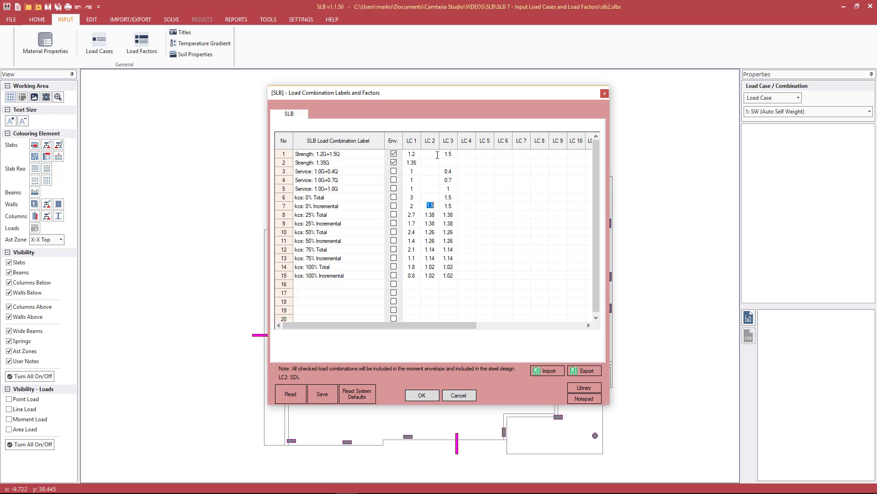
Step: Fill the LC 2 (SDL) column with the same factors as LC 1 for load combinations 1 to 15
click(430, 154)
click(431, 163)
click(432, 171)
click(433, 180)
click(434, 189)
click(433, 198)
click(434, 206)
click(427, 214)
click(426, 224)
click(429, 232)
click(429, 241)
click(430, 250)
click(429, 259)
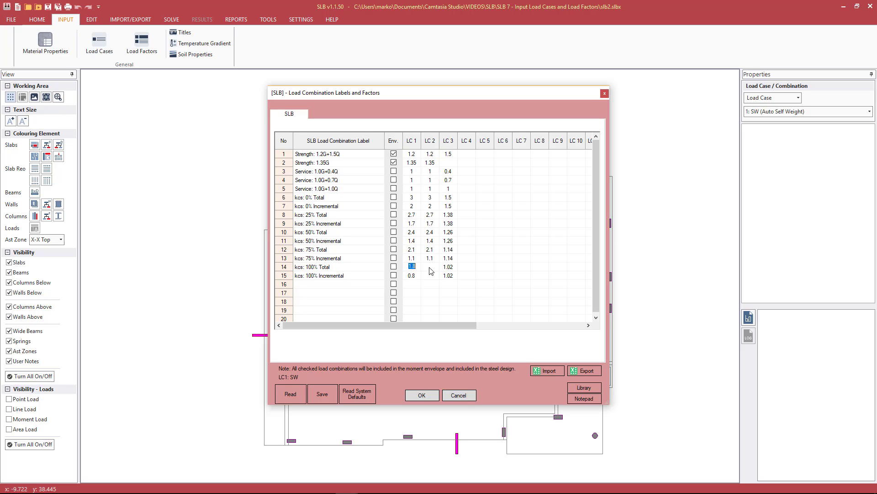
click(430, 267)
click(429, 275)
Step: Export the load combination factors to LoadCombinationsSLB.xlsx on the C: drive, review the table in Excel and close the workbook
click(582, 371)
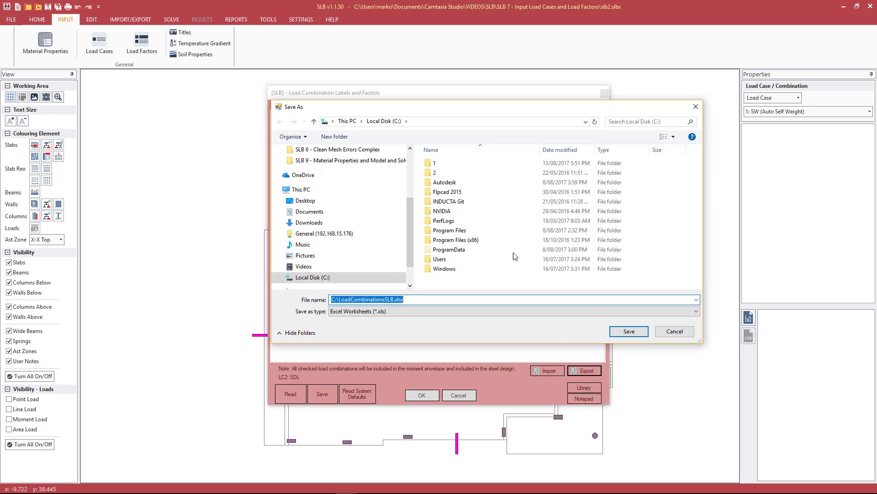
click(629, 331)
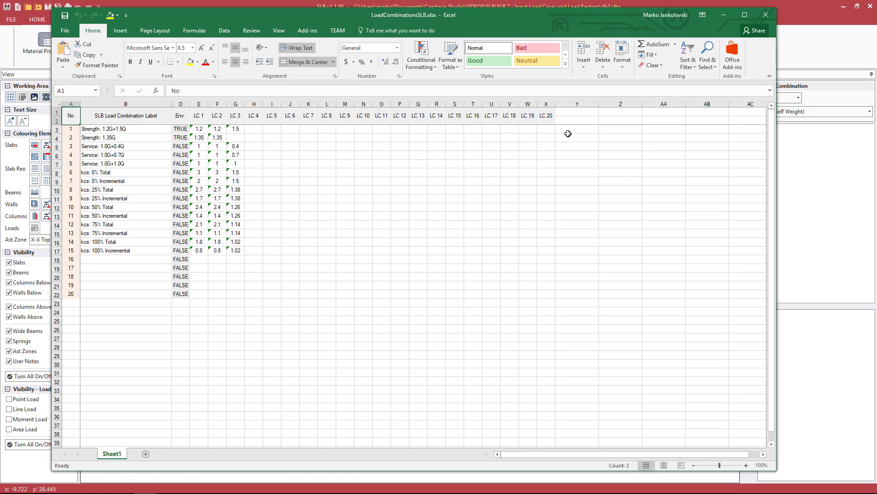
click(766, 14)
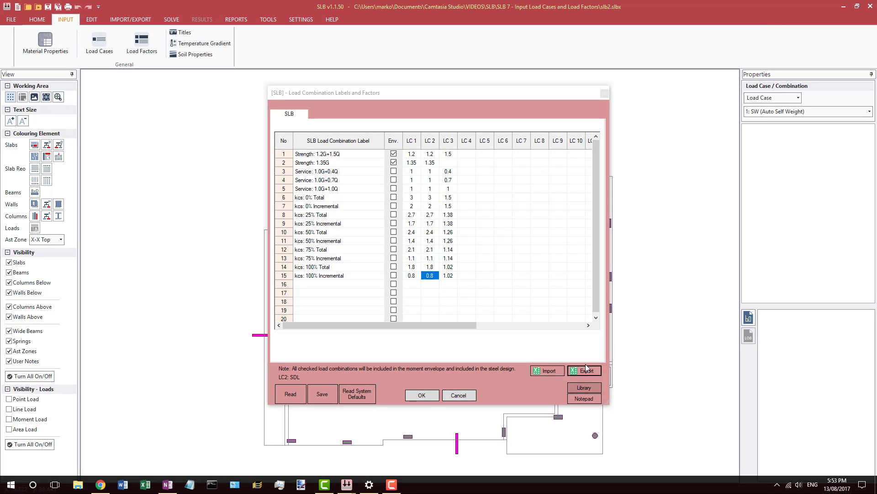
Step: Save the current load combination factors as the default data file loadcominfacs_SLB.1st in the C: drive's folder 1
click(321, 394)
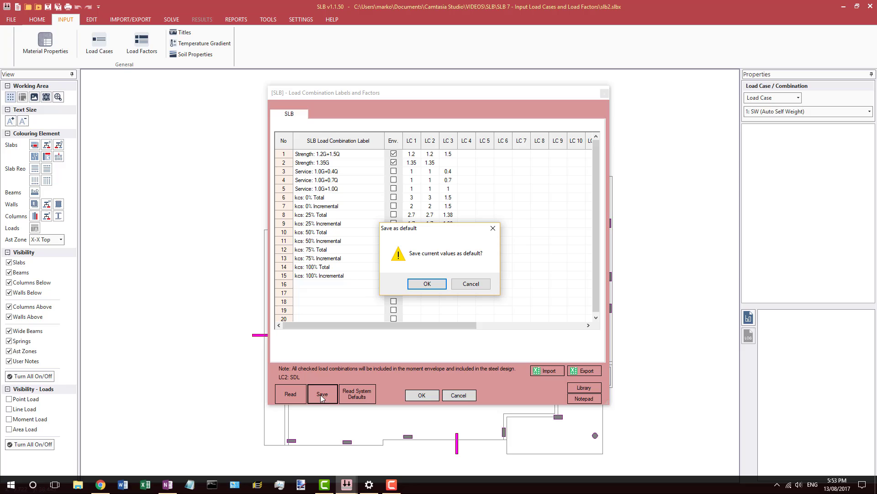
click(428, 286)
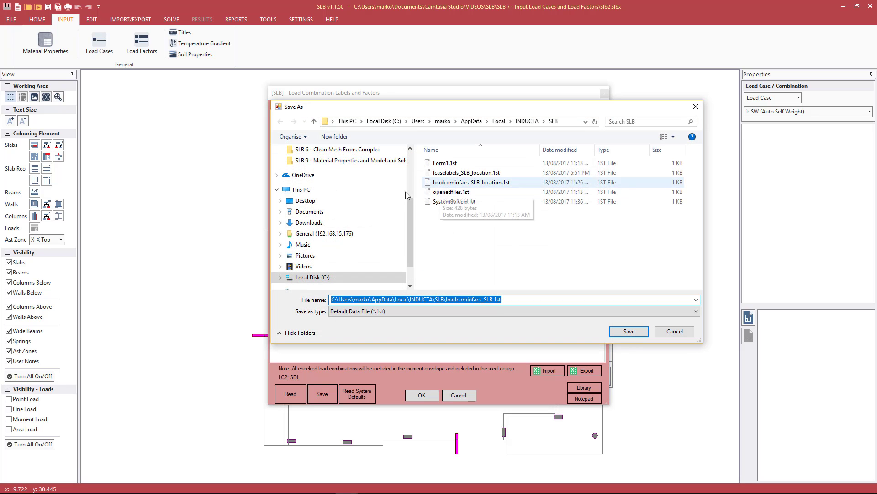
scroll(347, 201, up, 3)
click(348, 222)
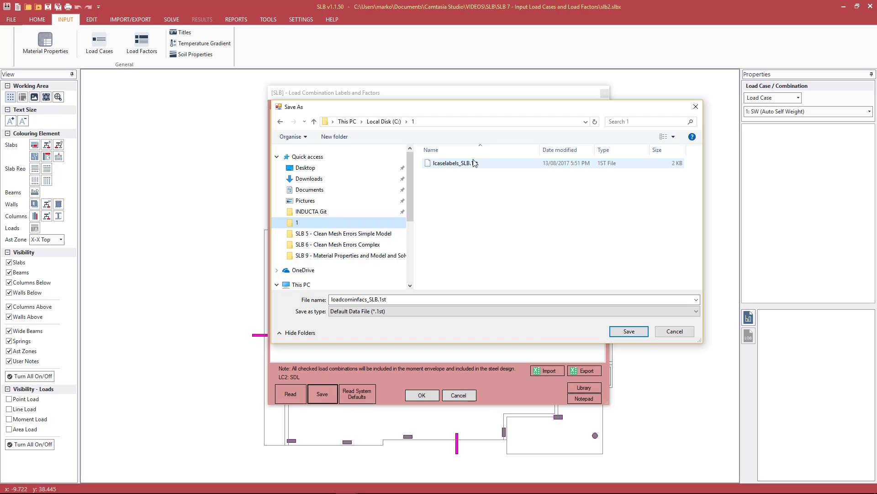
click(626, 332)
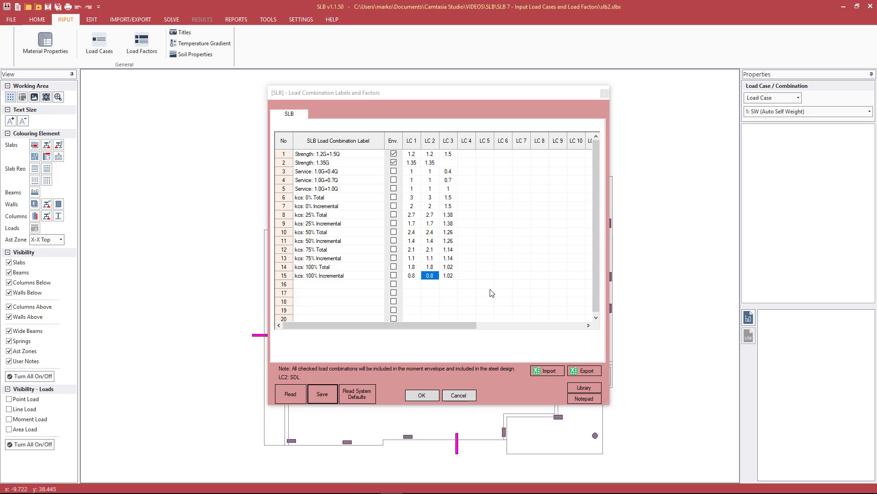
Step: Open the load combinations library using the C: drive's folder 1
click(575, 388)
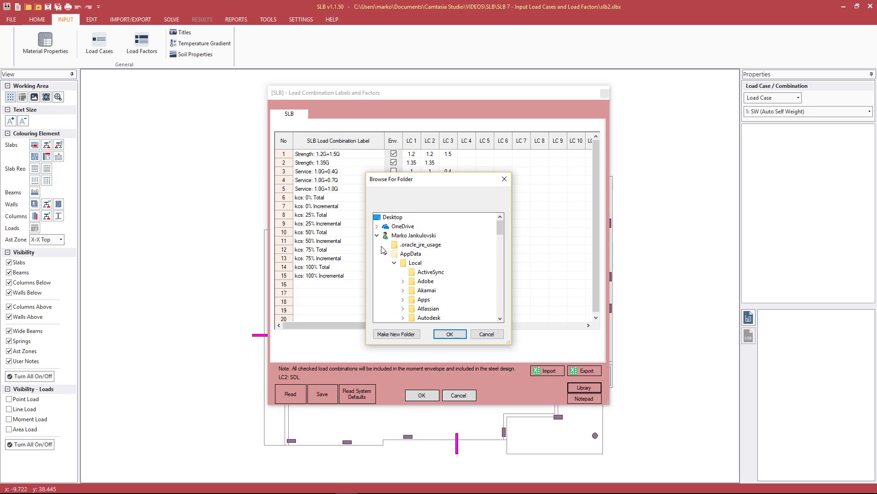
click(377, 235)
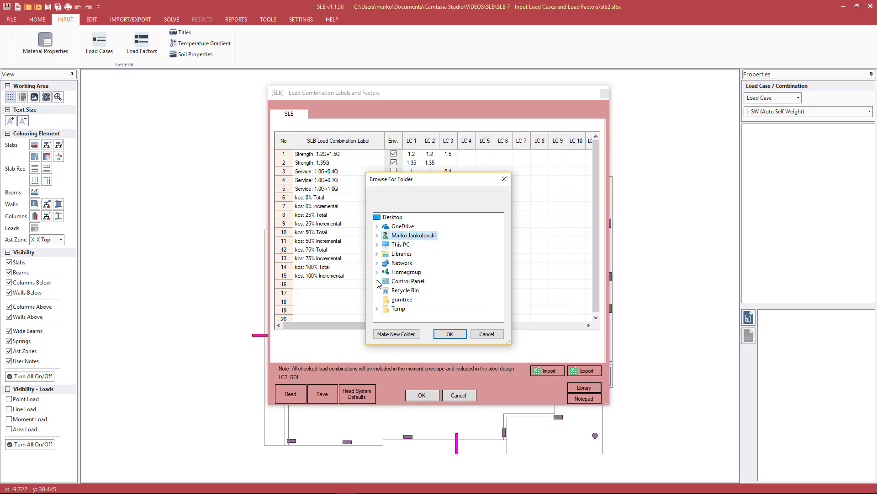
click(377, 244)
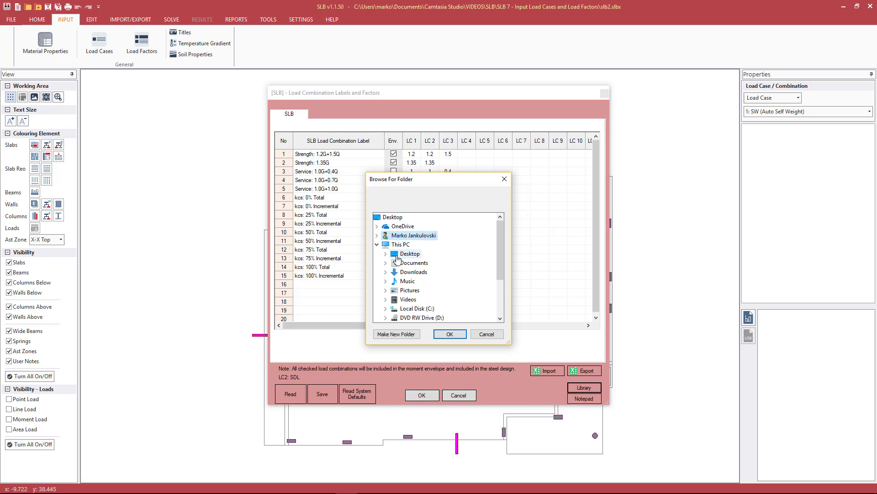
double_click(418, 308)
click(406, 226)
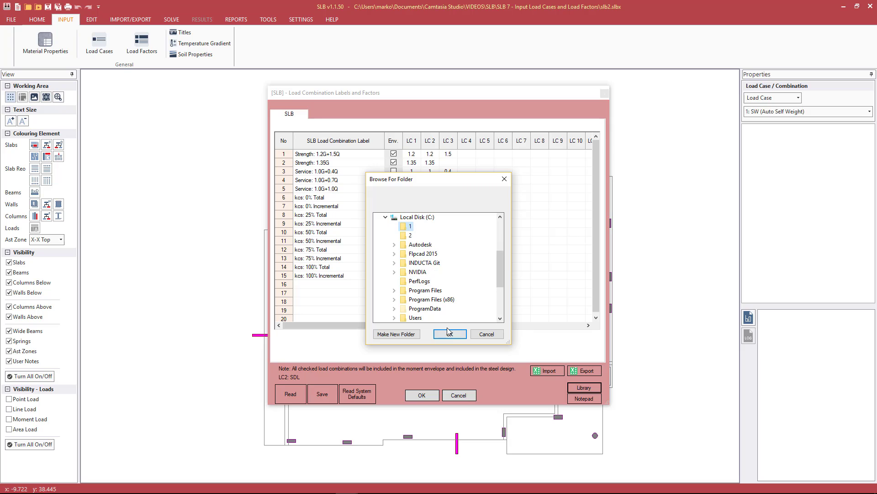
click(450, 334)
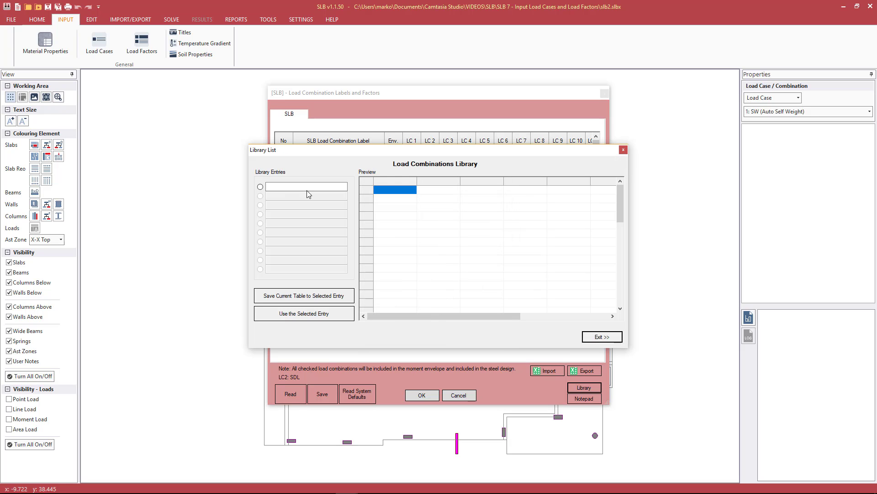
Step: Name the first library entry SW-SDL and save the current load combination table to it on the C: drive
click(267, 186)
click(284, 189)
text(SW-)
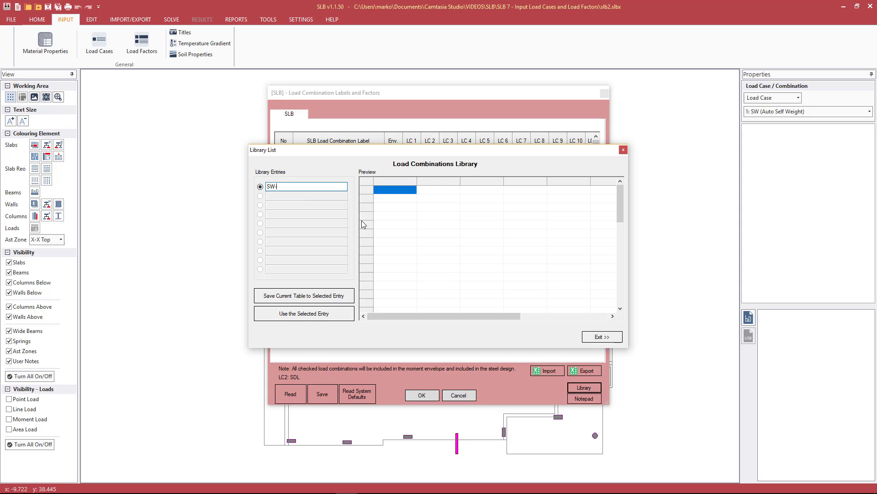
text(SDL)
click(304, 296)
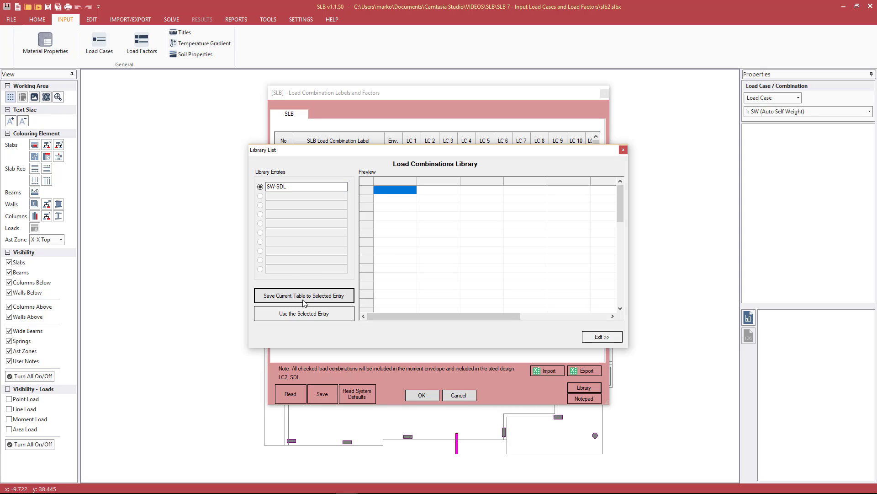
click(377, 236)
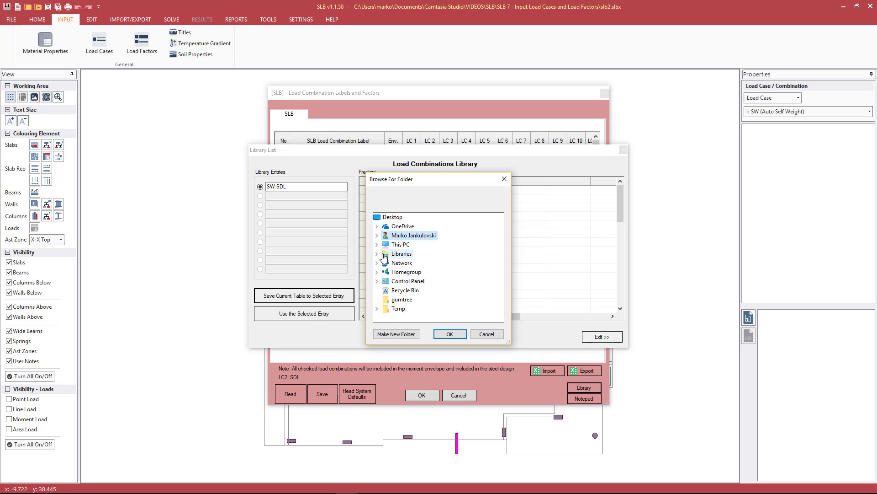
click(378, 245)
double_click(405, 309)
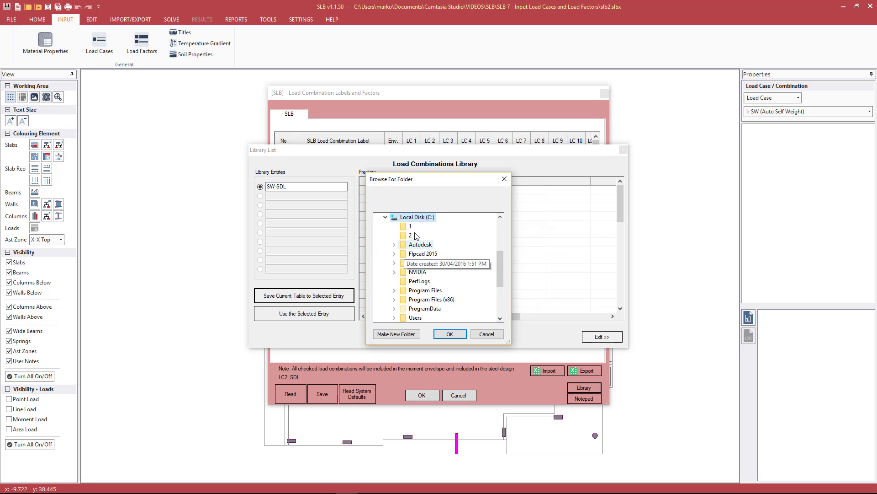
click(444, 333)
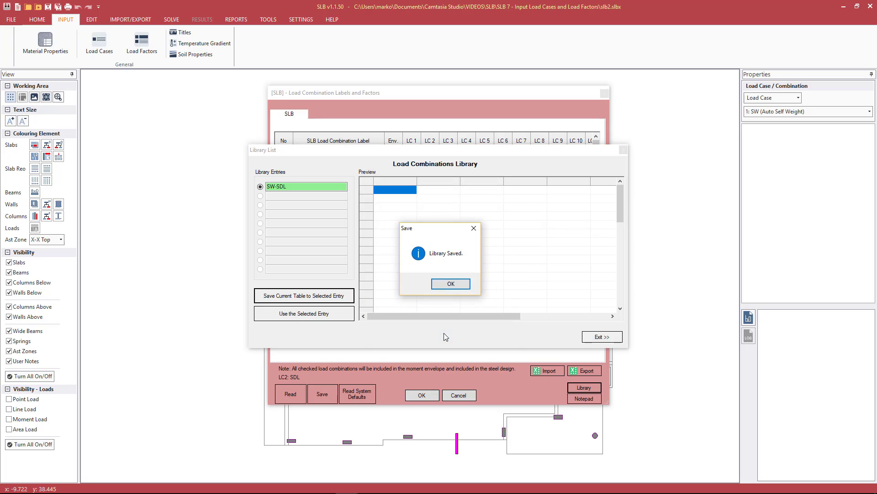
click(449, 287)
Step: Select the SW-SDL library entry, leave the library and accept the load combination factors
click(297, 186)
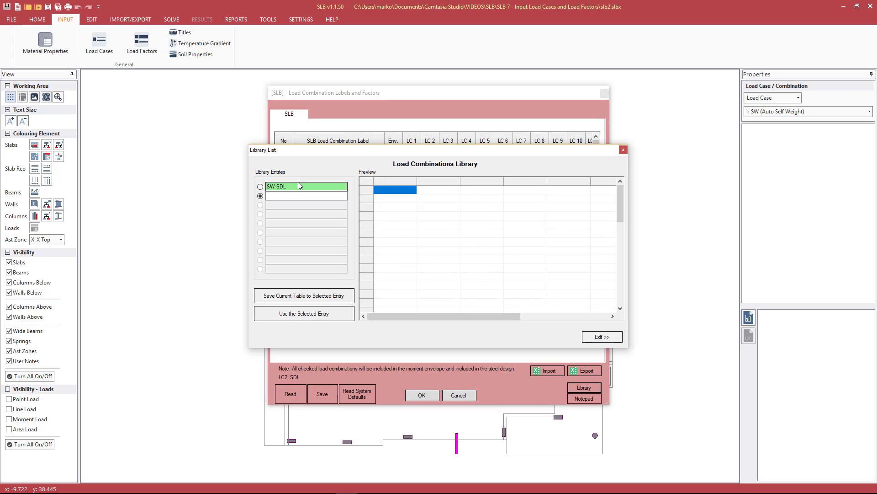
click(296, 186)
click(620, 336)
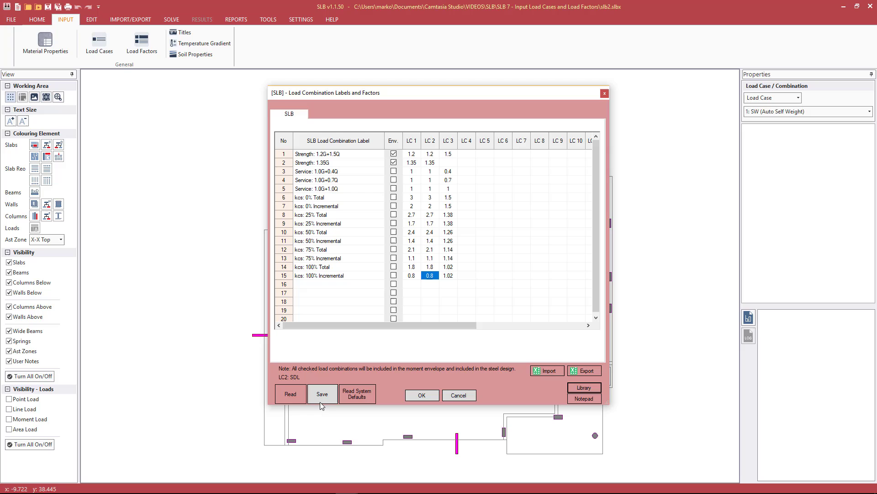
click(423, 396)
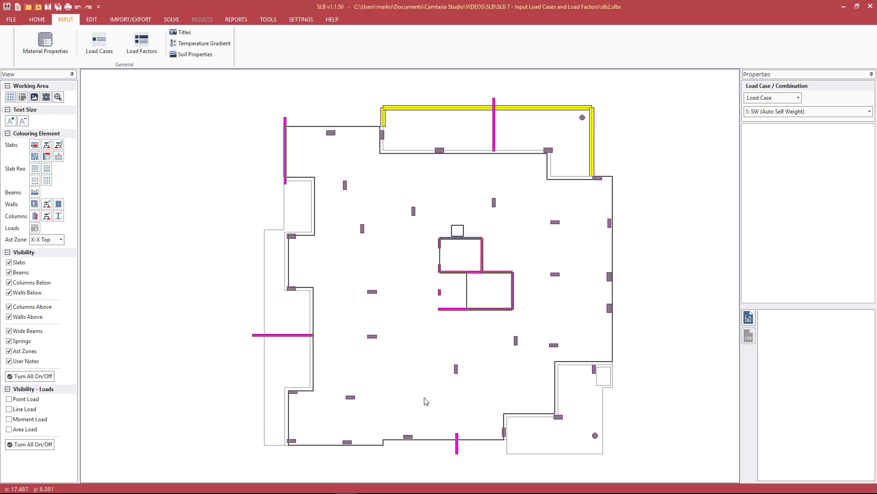
Step: Switch the active load case to SDL, to LL and back to SW (Auto Self Weight) to check the list
click(776, 100)
click(772, 109)
click(774, 111)
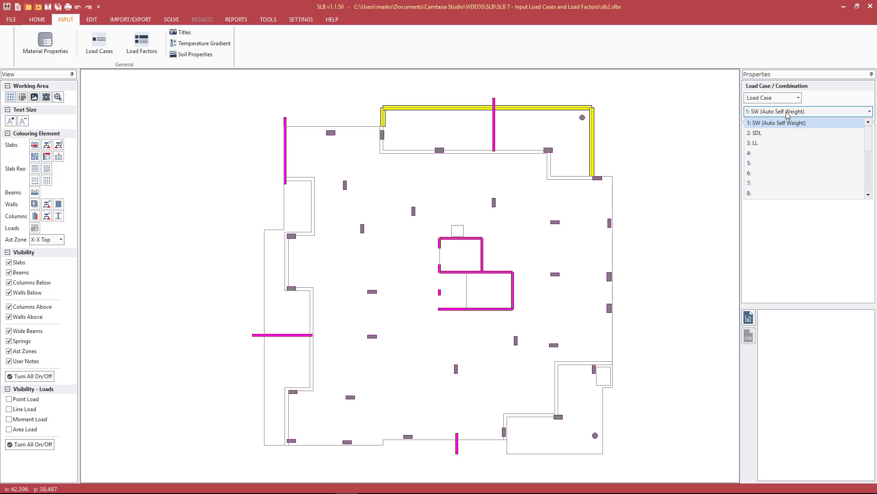
click(771, 133)
click(776, 114)
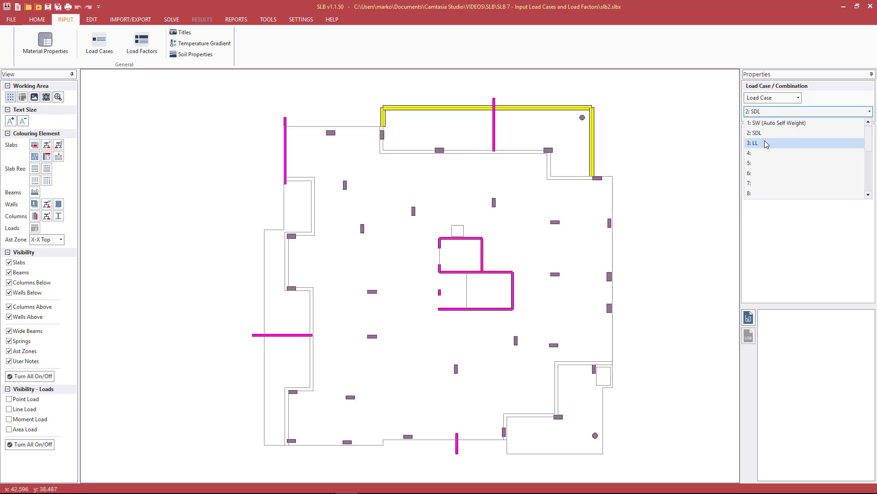
click(767, 142)
click(772, 115)
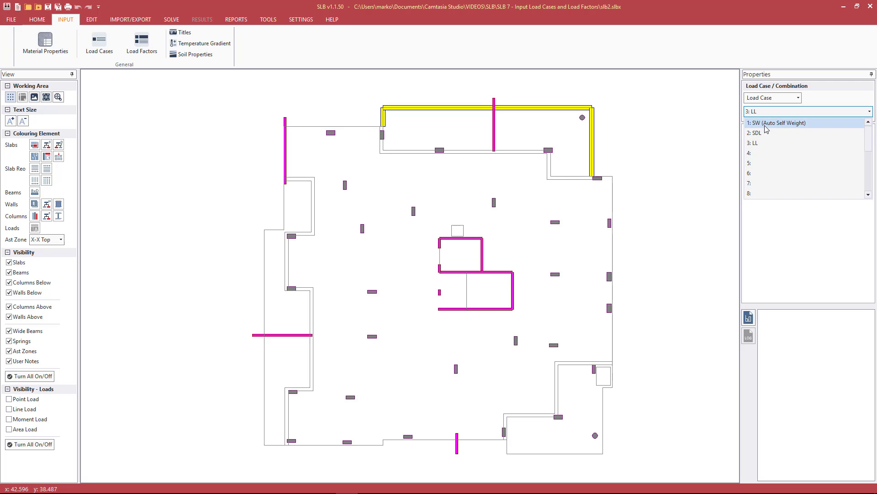
click(772, 127)
Step: Switch the active selection from load cases to load combinations and look through the list of combinations
click(777, 98)
click(767, 119)
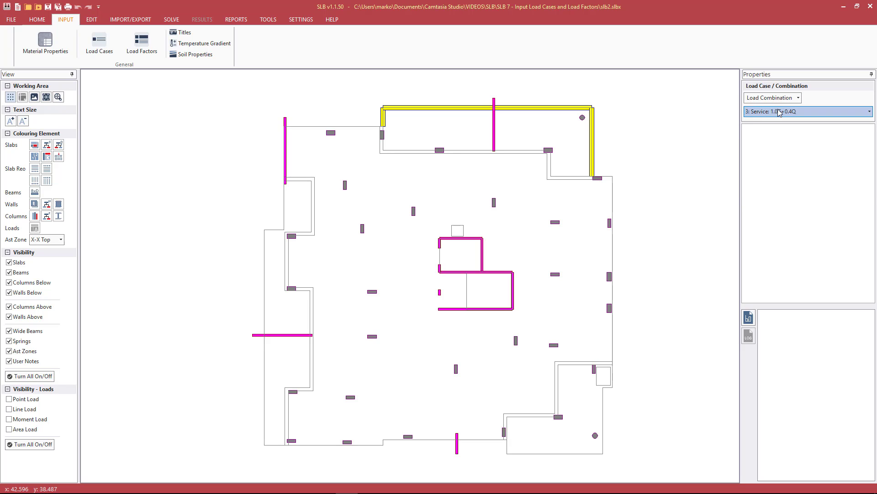
click(795, 111)
scroll(797, 126, down, 2)
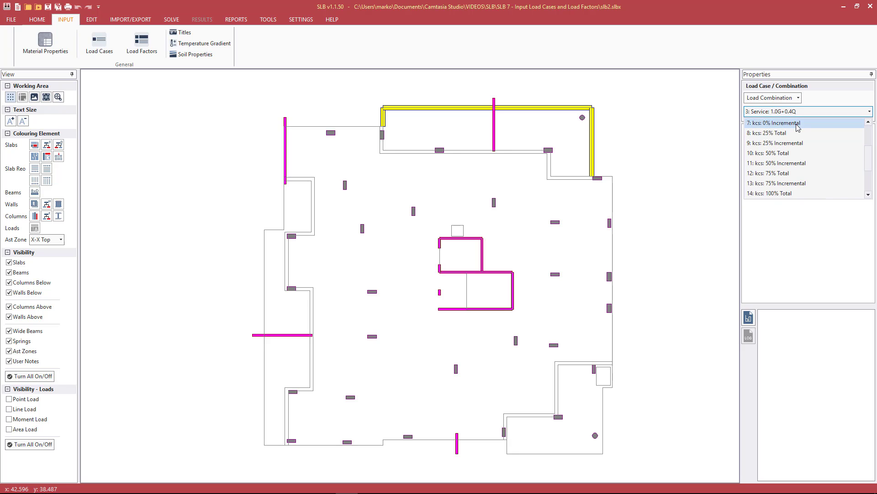
scroll(784, 137, down, 1)
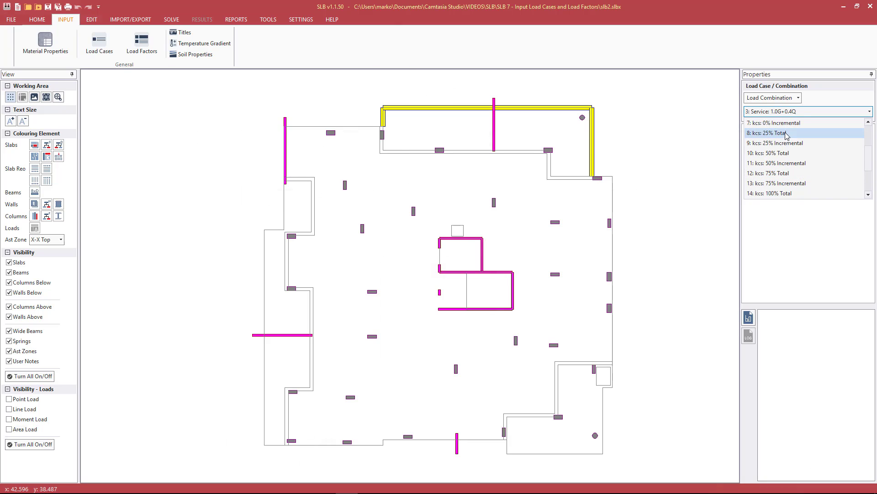